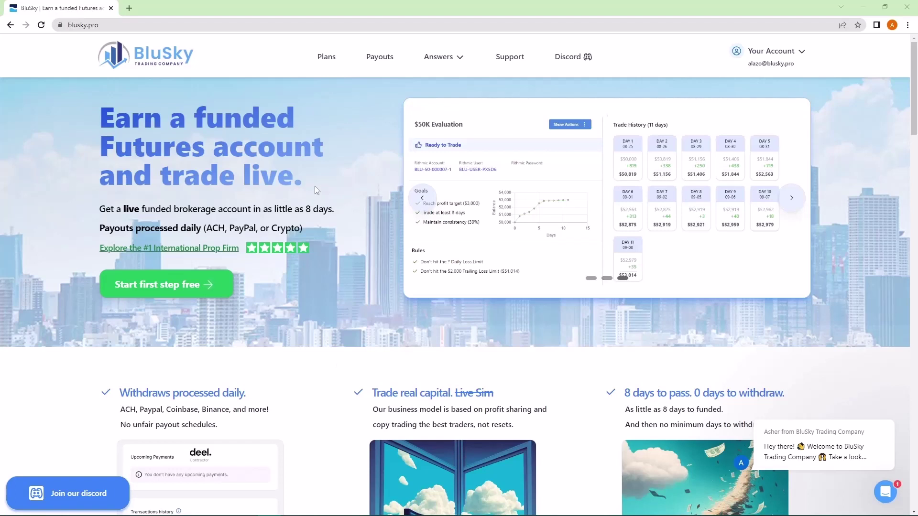
- Open BluSky's Rithmic Agreements help page from the Answers menu's Tool Setup section
{"action": "mouse_move", "coordinate": [452, 59]}
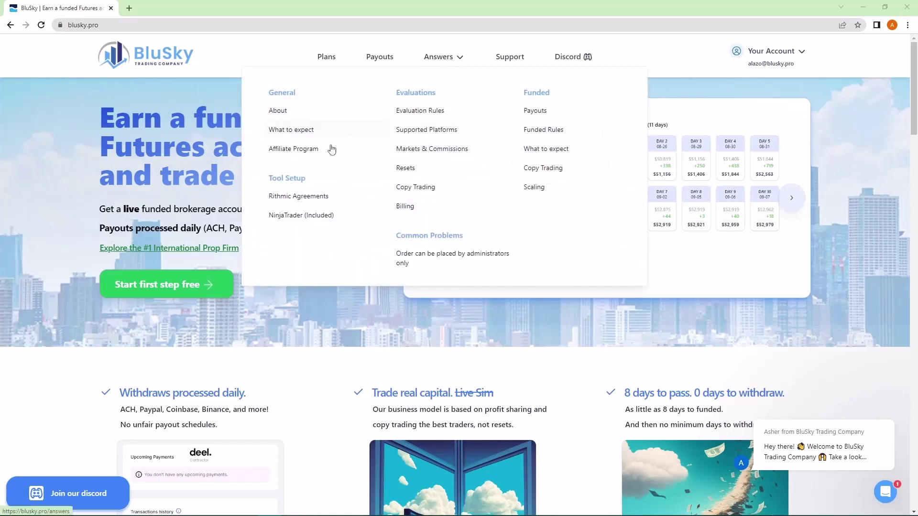
{"action": "left_click", "coordinate": [294, 199]}
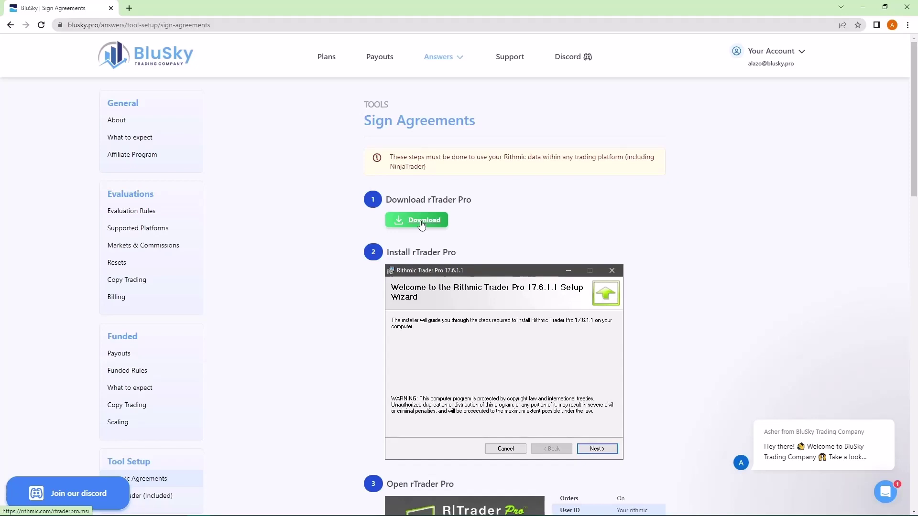
- Download rtraderpro.msi and start the installer, centring the setup window
{"action": "left_click", "coordinate": [421, 224]}
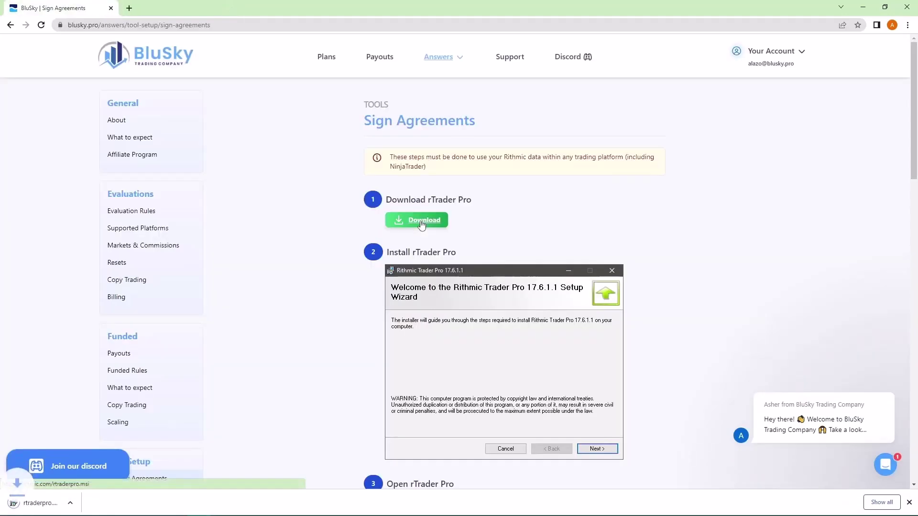
{"action": "left_click", "coordinate": [59, 505]}
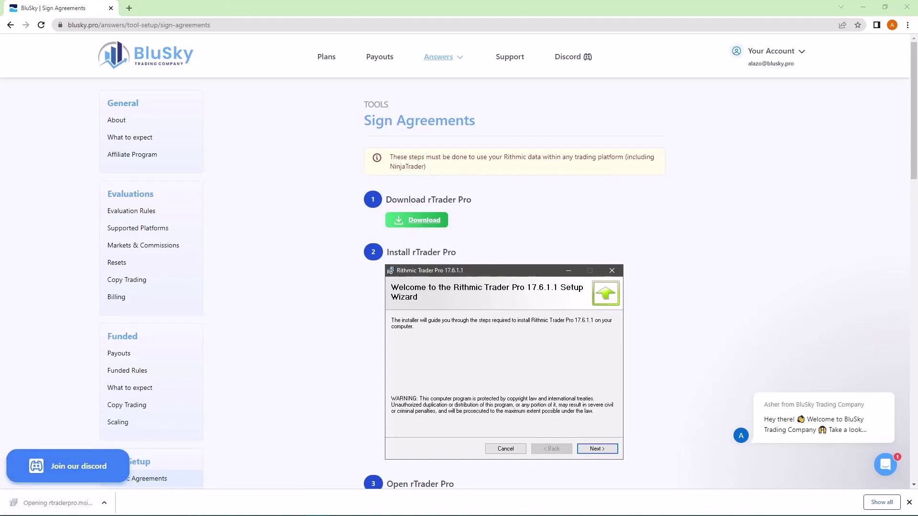
{"action": "left_click_drag", "start_coordinate": [858, 180], "coordinate": [486, 167]}
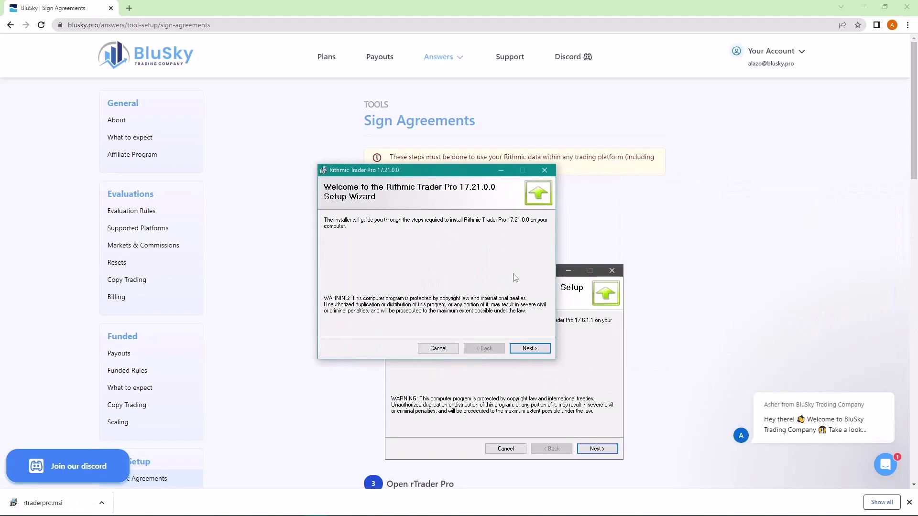
- Install Rithmic Trader Pro 17.21.0.0 to the default folder, accepting the licence, and launch it
{"action": "left_click", "coordinate": [529, 352]}
{"action": "left_click", "coordinate": [433, 330]}
{"action": "left_click", "coordinate": [533, 351]}
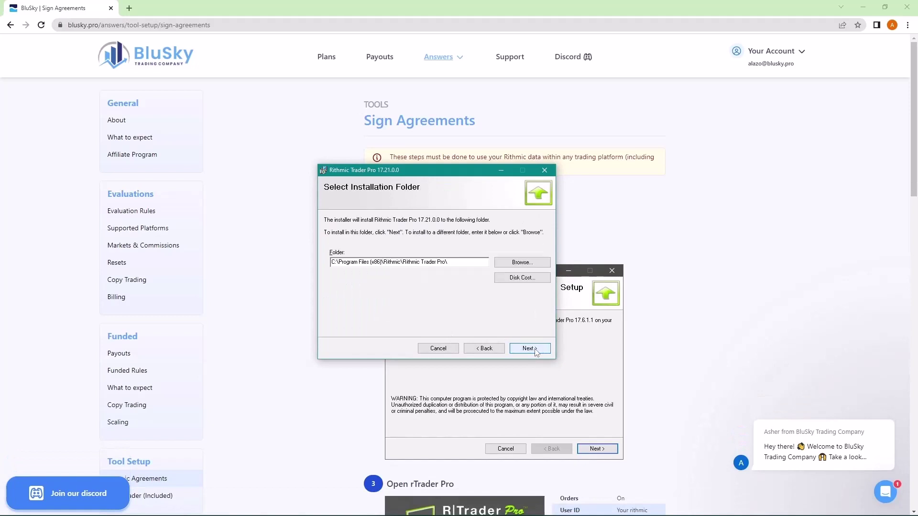
{"action": "left_click", "coordinate": [534, 350]}
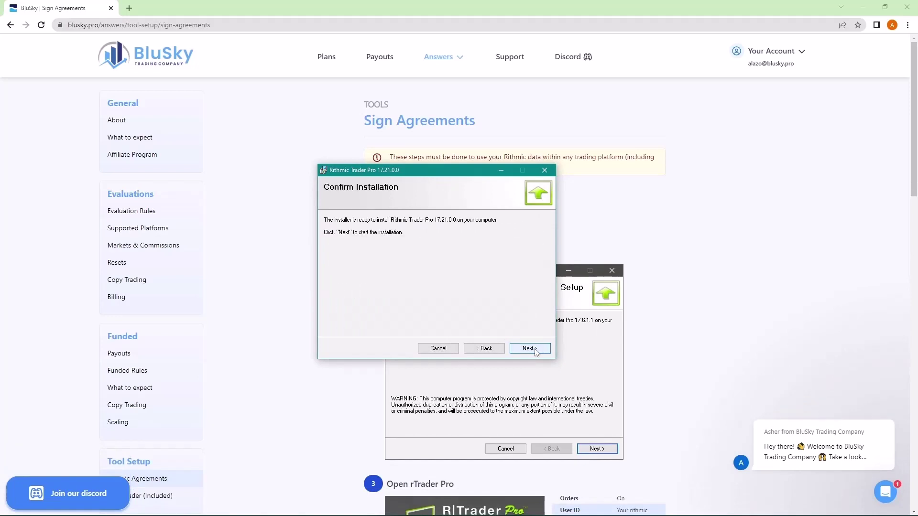
{"action": "left_click", "coordinate": [534, 350]}
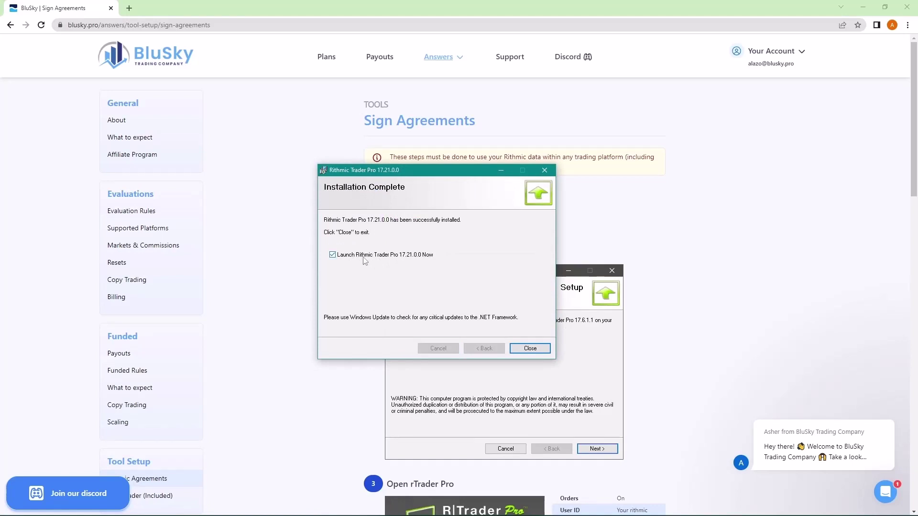
{"action": "left_click", "coordinate": [544, 349]}
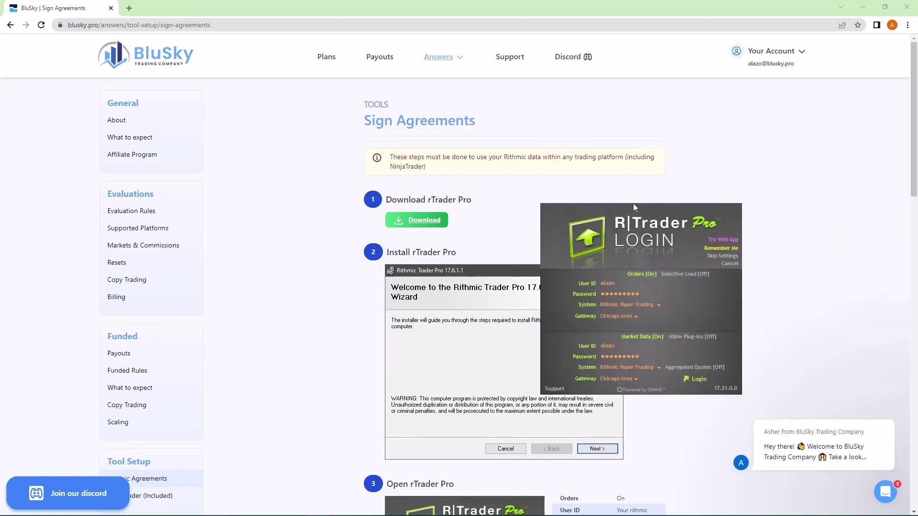
- Move the rTrader Pro login window aside and go to Your Account's Active evaluations
{"action": "left_click_drag", "start_coordinate": [597, 197], "coordinate": [478, 178]}
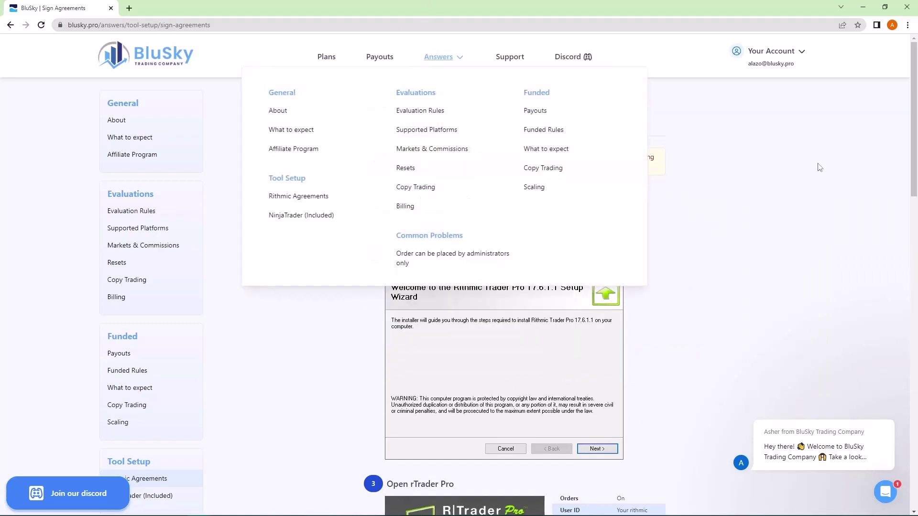
{"action": "mouse_move", "coordinate": [796, 55]}
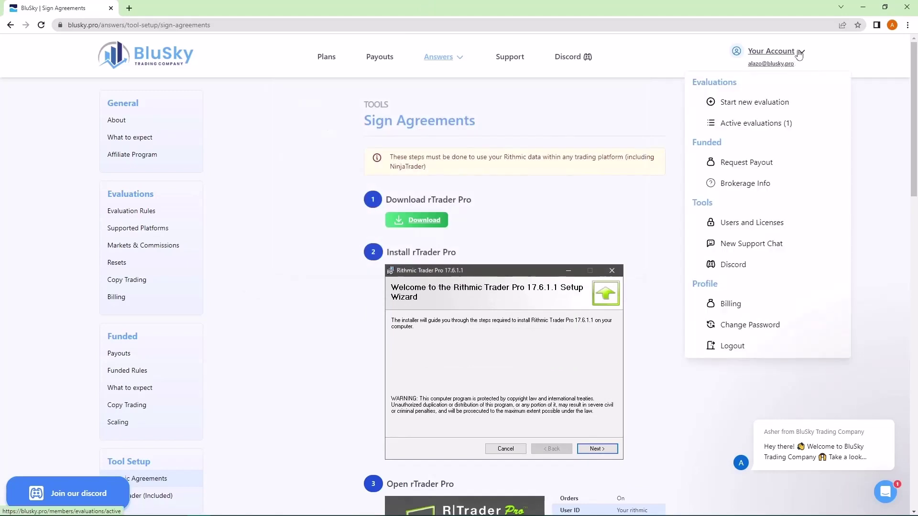
- Reveal the $50K evaluation's Rithmic credentials and copy the user name
{"action": "left_click", "coordinate": [750, 124]}
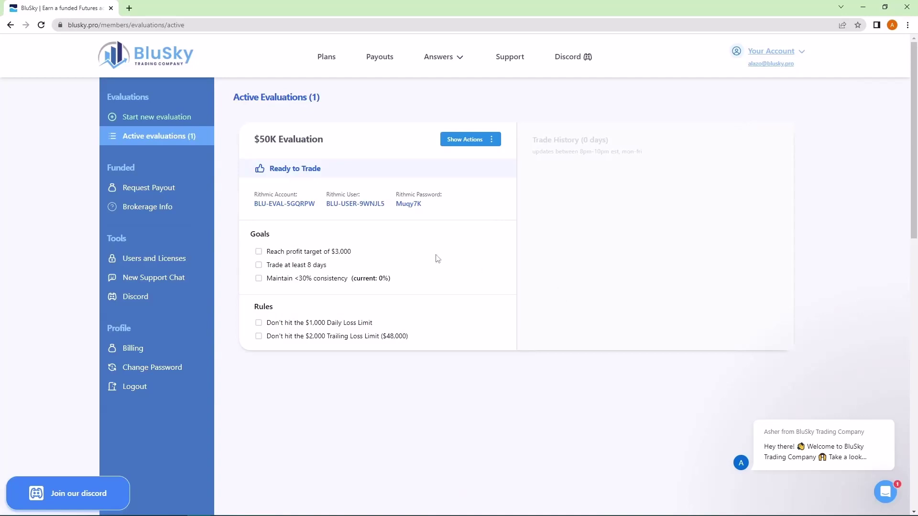
{"action": "left_click_drag", "start_coordinate": [323, 204], "coordinate": [388, 205]}
{"action": "left_click_drag", "start_coordinate": [397, 204], "coordinate": [433, 208]}
{"action": "left_click", "coordinate": [433, 209]}
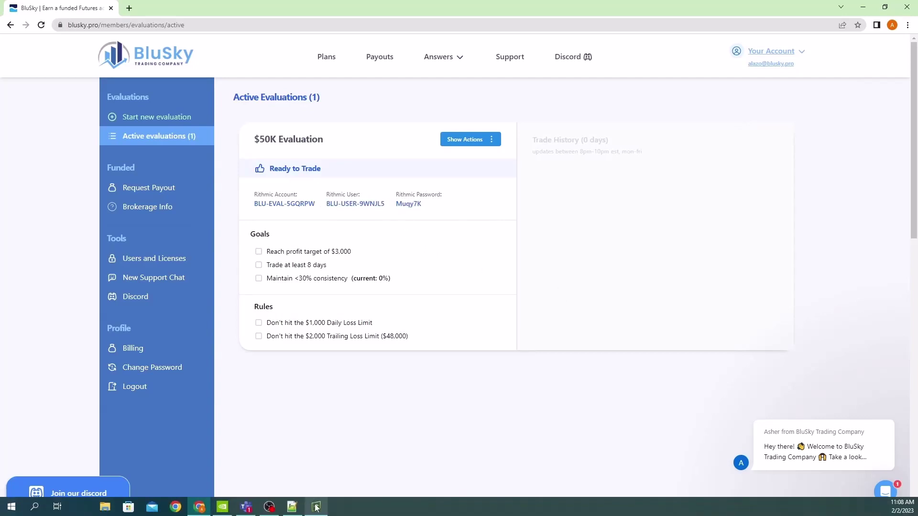
- Enter the Rithmic user ID and password into the Orders login fields
{"action": "left_click", "coordinate": [319, 511]}
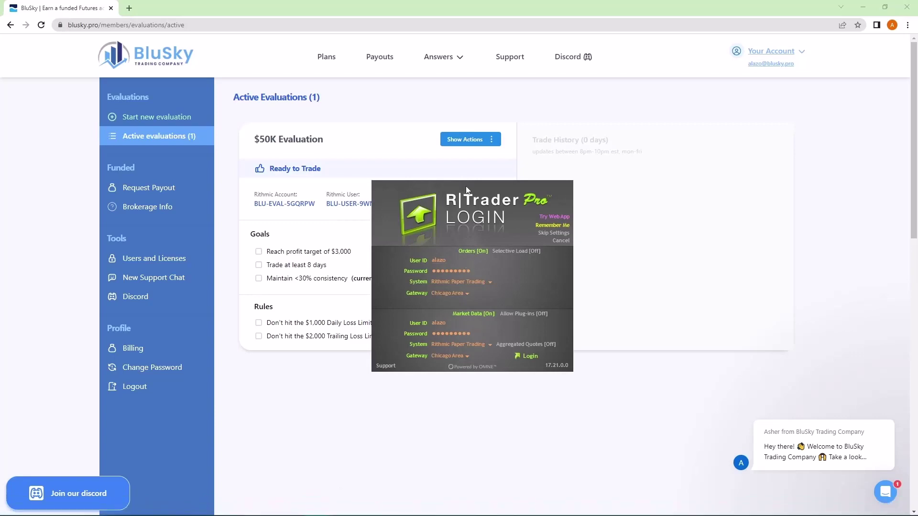
{"action": "left_click_drag", "start_coordinate": [466, 190], "coordinate": [464, 232]}
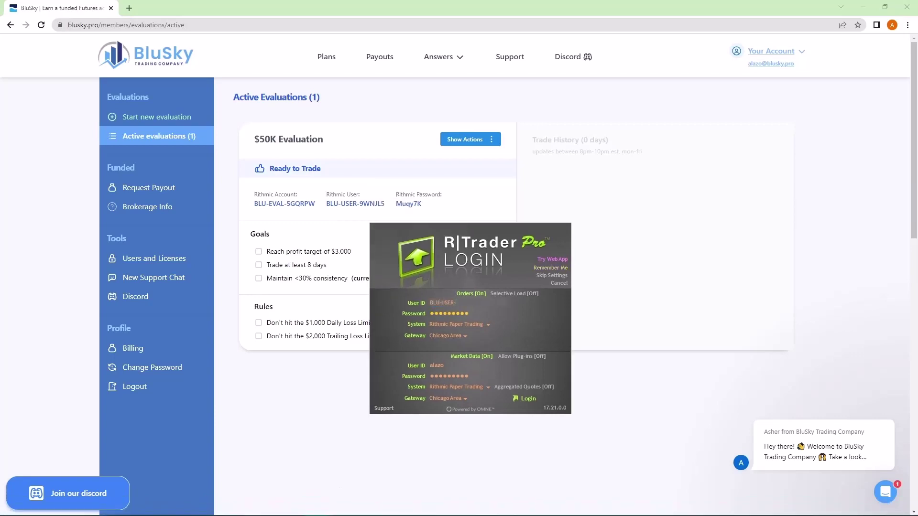
{"action": "key", "text": "Tab"}
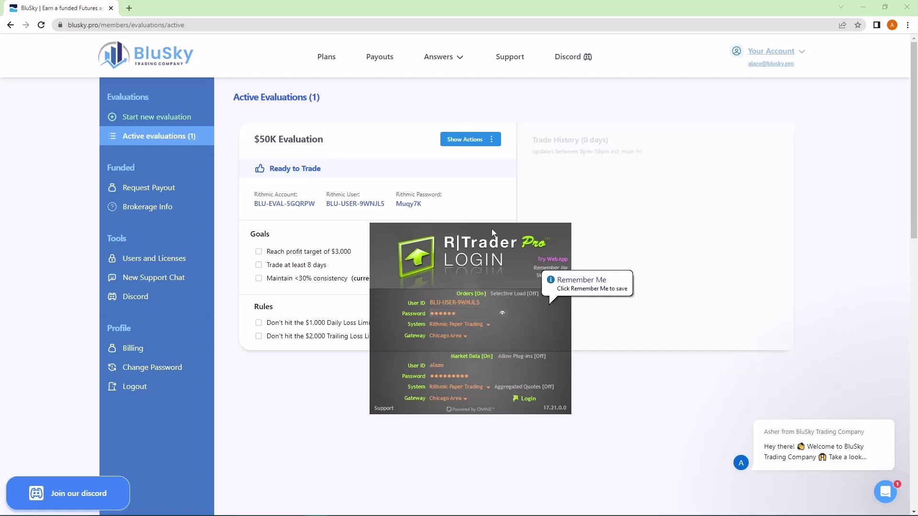
- Enter the same Rithmic user ID and password into the Market Data login fields
{"action": "left_click_drag", "start_coordinate": [491, 229], "coordinate": [681, 208]}
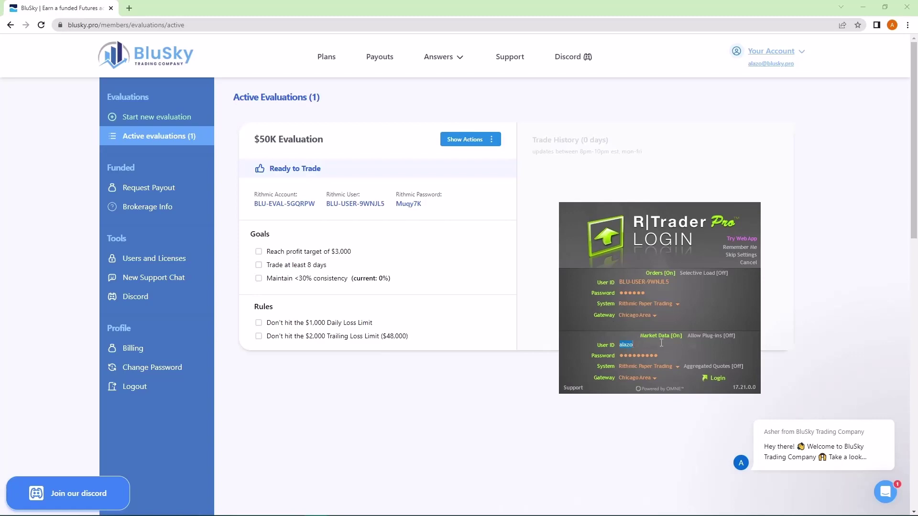
{"action": "key", "text": "Tab"}
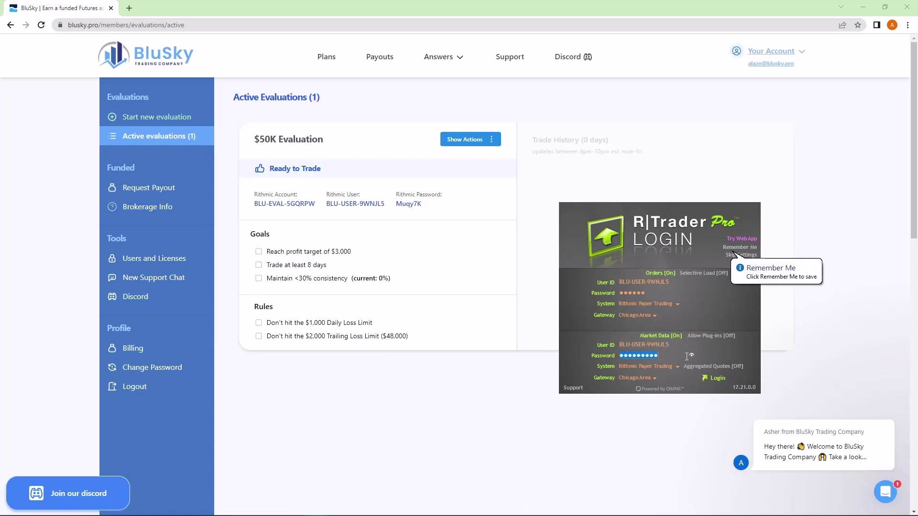
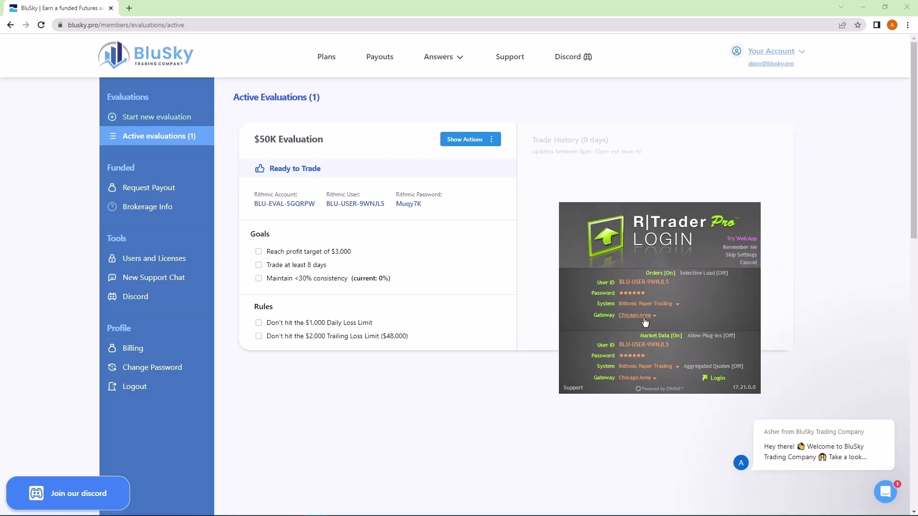
- Reopen the Rithmic Agreements page and scroll to the Open rTrader Pro and Accept Agreements steps
{"action": "mouse_move", "coordinate": [437, 58]}
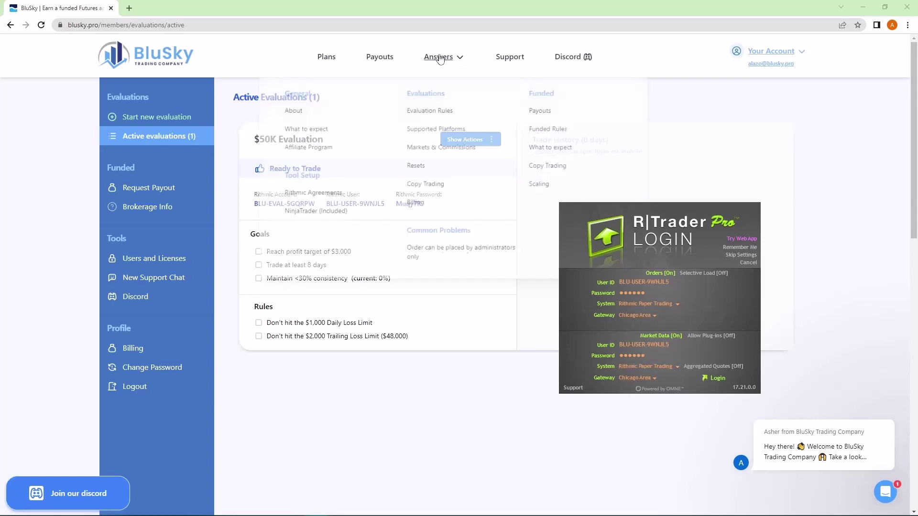
{"action": "left_click", "coordinate": [327, 196]}
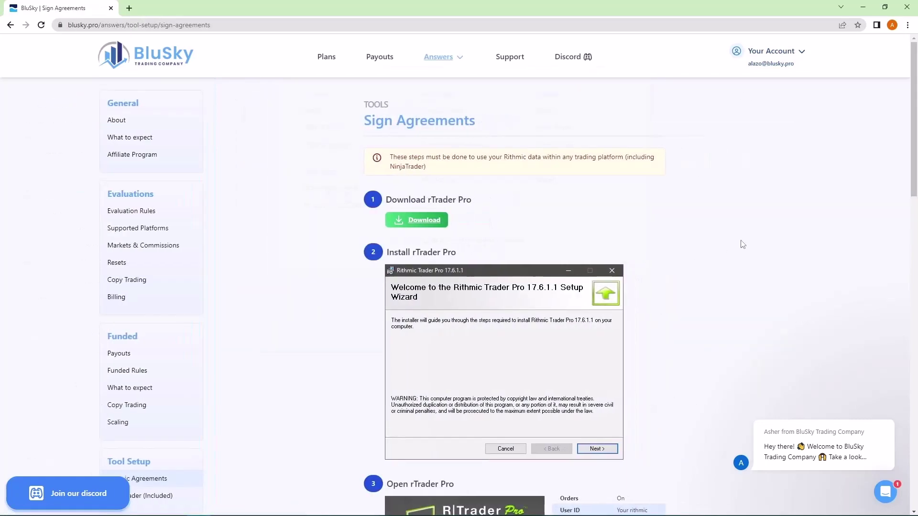
{"action": "scroll", "coordinate": [743, 244], "scroll_direction": "down", "scroll_amount": 7}
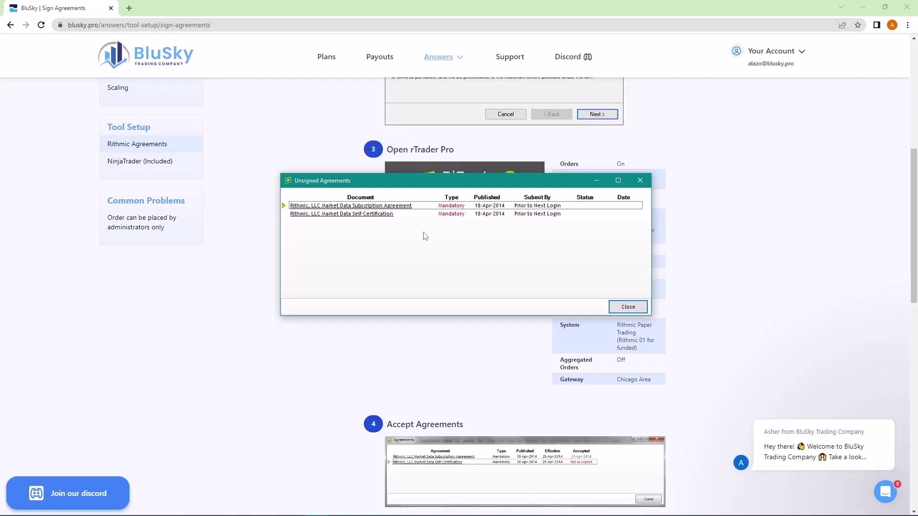
- Read through and accept the Market Data Subscription Agreement
{"action": "left_click", "coordinate": [358, 206]}
{"action": "scroll", "coordinate": [464, 286], "scroll_direction": "down", "scroll_amount": 20}
{"action": "scroll", "coordinate": [475, 260], "scroll_direction": "down", "scroll_amount": 10}
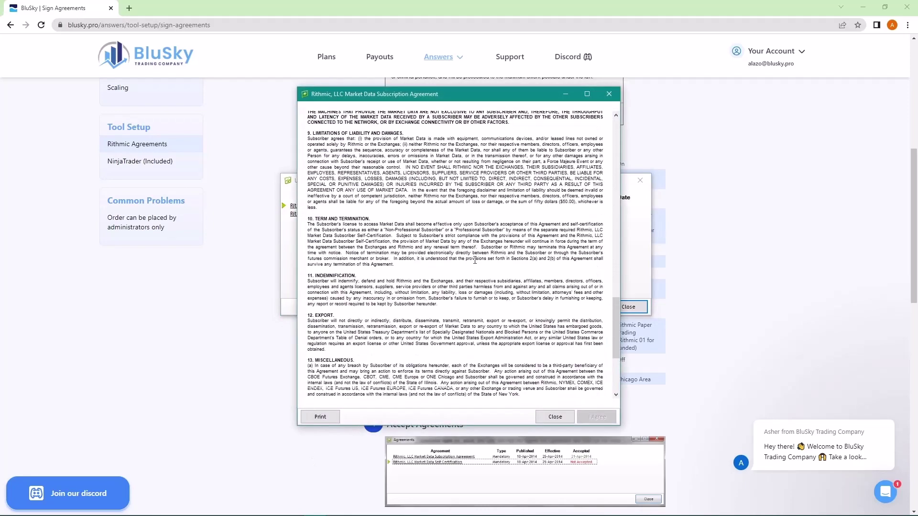
{"action": "left_click", "coordinate": [610, 421]}
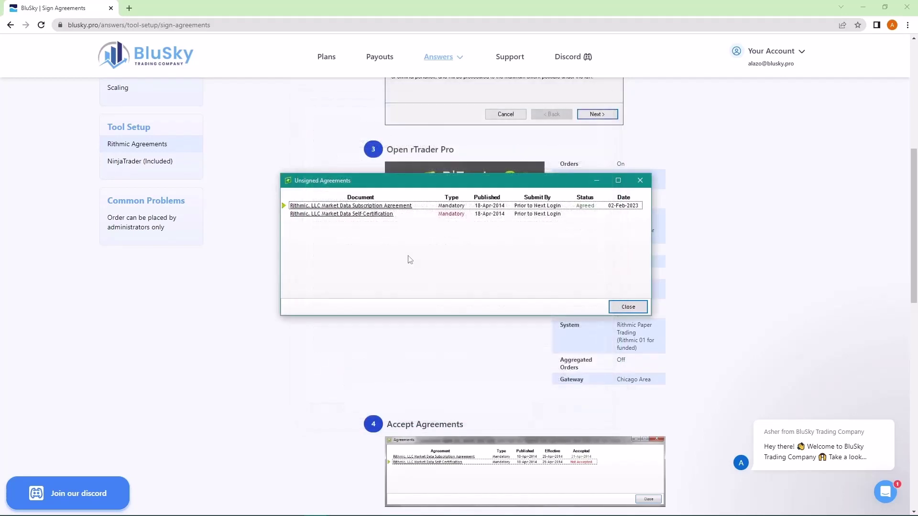
- Self-certify as a Non-Professional subscriber, submit, and close the unsigned agreements list
{"action": "left_click", "coordinate": [357, 213]}
{"action": "scroll", "coordinate": [501, 204], "scroll_direction": "down", "scroll_amount": 15}
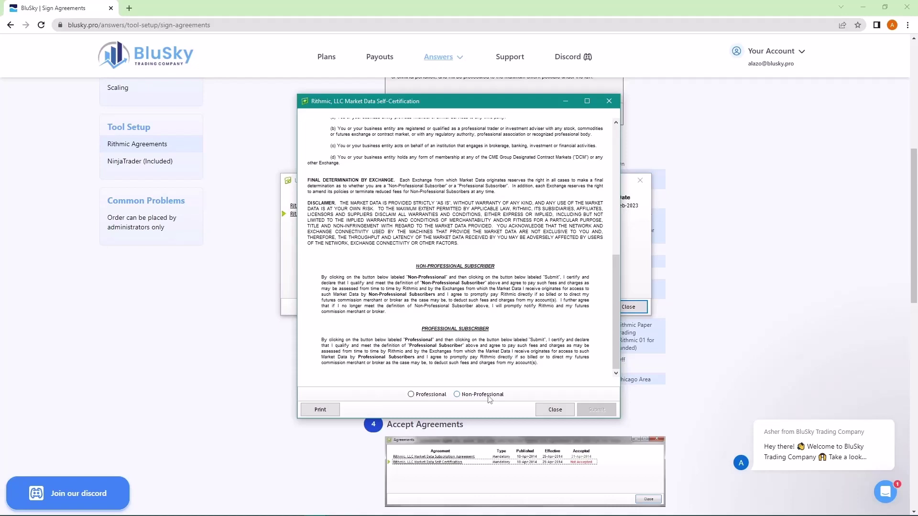
{"action": "left_click", "coordinate": [489, 397]}
{"action": "left_click", "coordinate": [596, 410]}
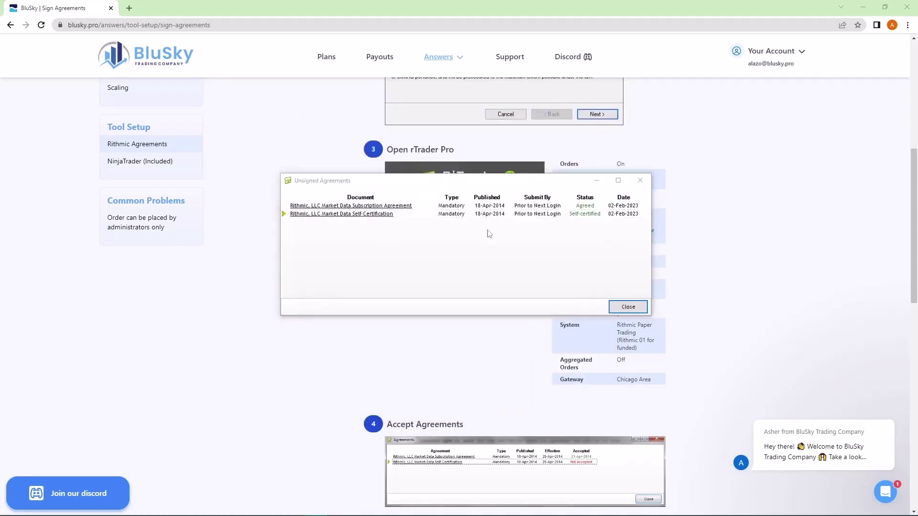
{"action": "left_click", "coordinate": [626, 307]}
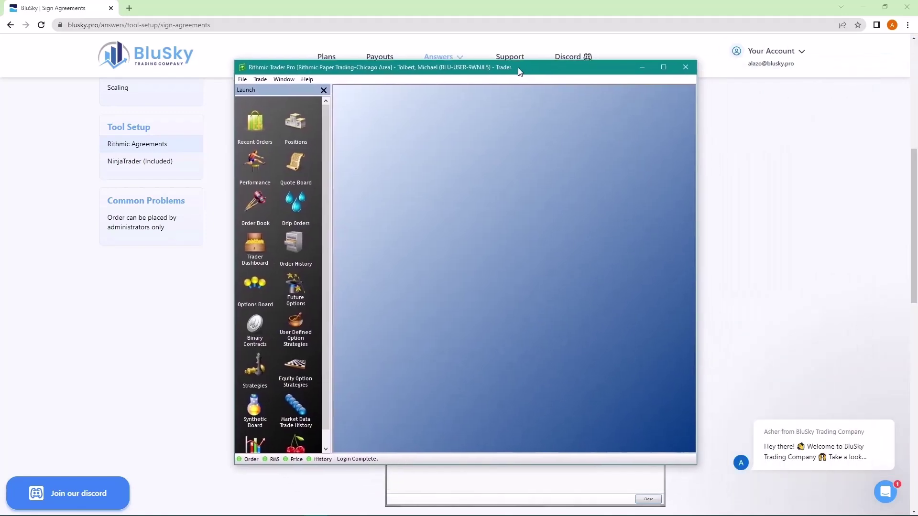